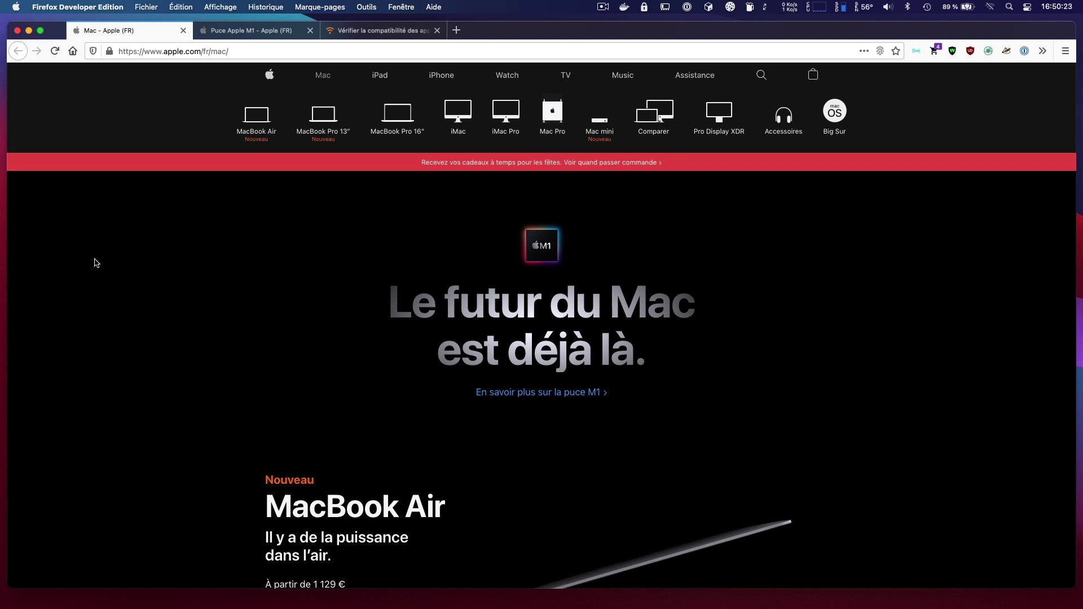
Look over the new M1 Mac models presented on Apple's French Mac page.
scroll(117, 270, down, 1)
scroll(117, 270, down, 5)
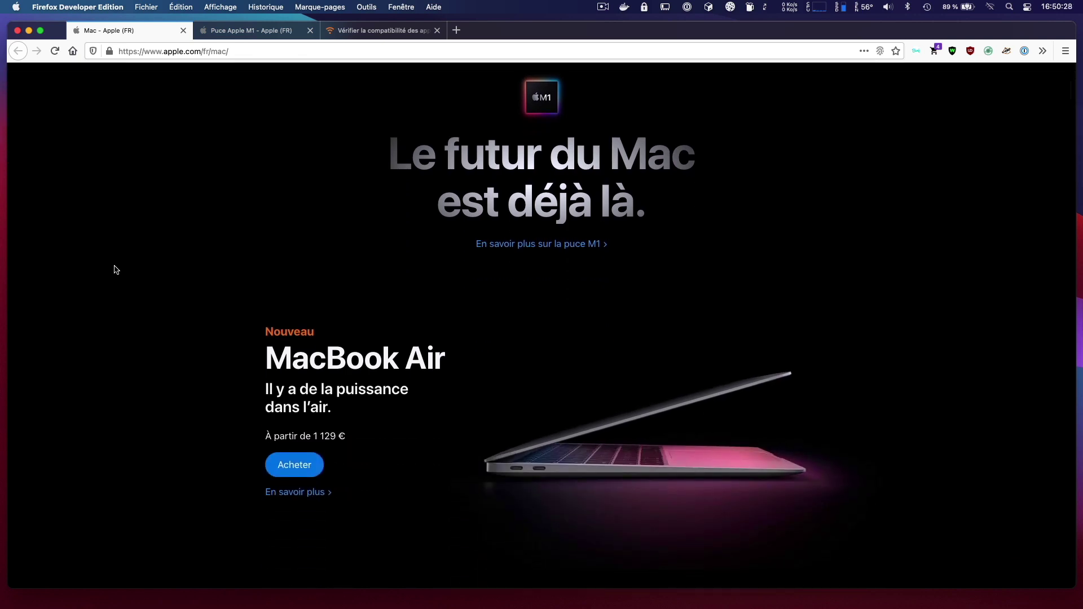
scroll(117, 270, down, 12)
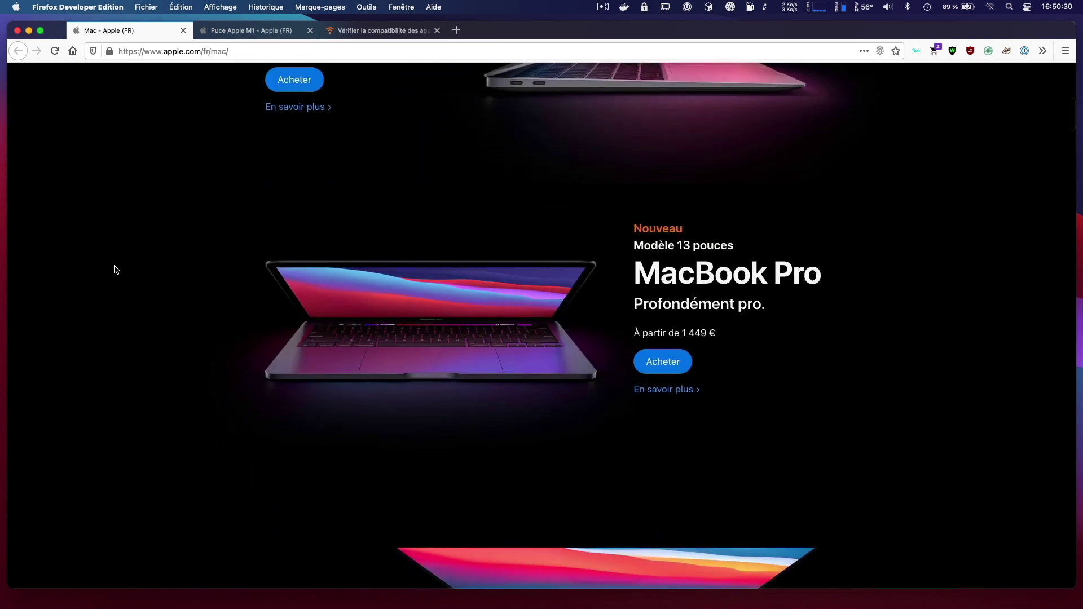
scroll(116, 269, down, 9)
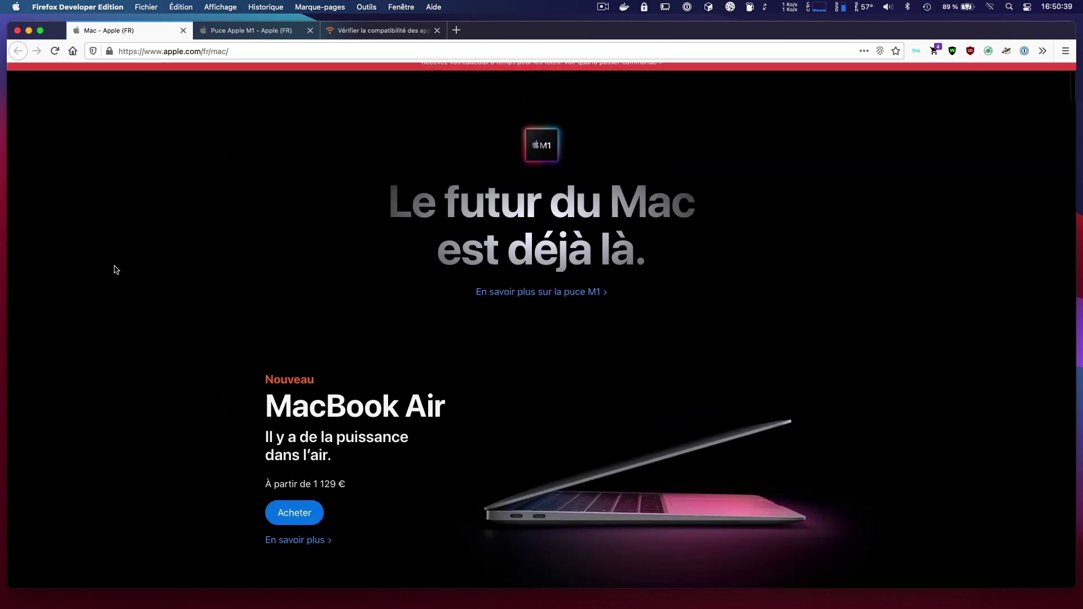
scroll(116, 269, up, 2)
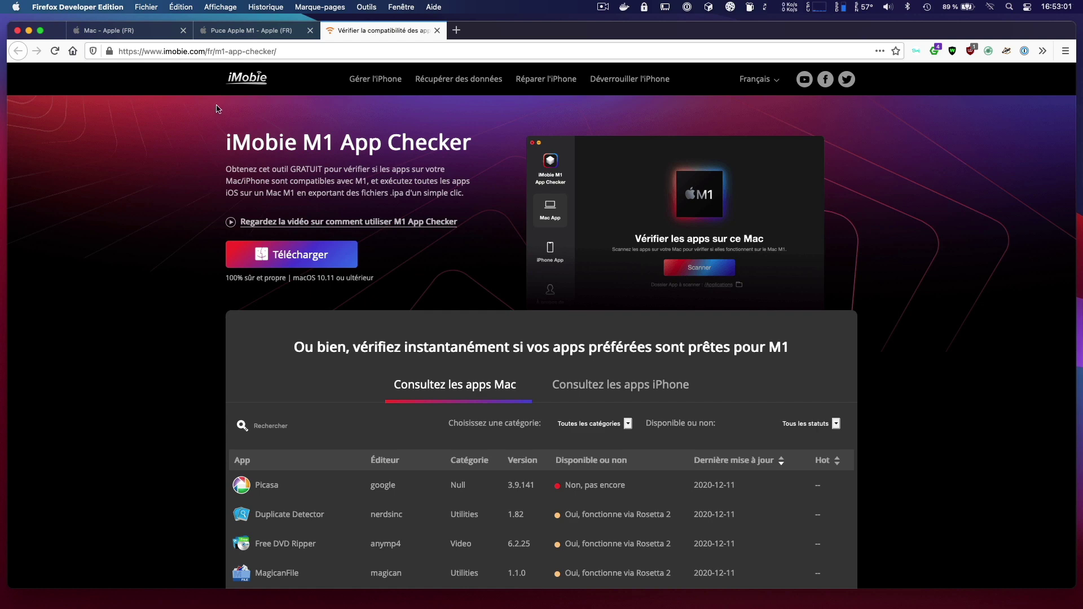
Examine the iMobie M1 App Checker web page, including its Mac app compatibility table and the available category filters.
scroll(215, 133, down, 3)
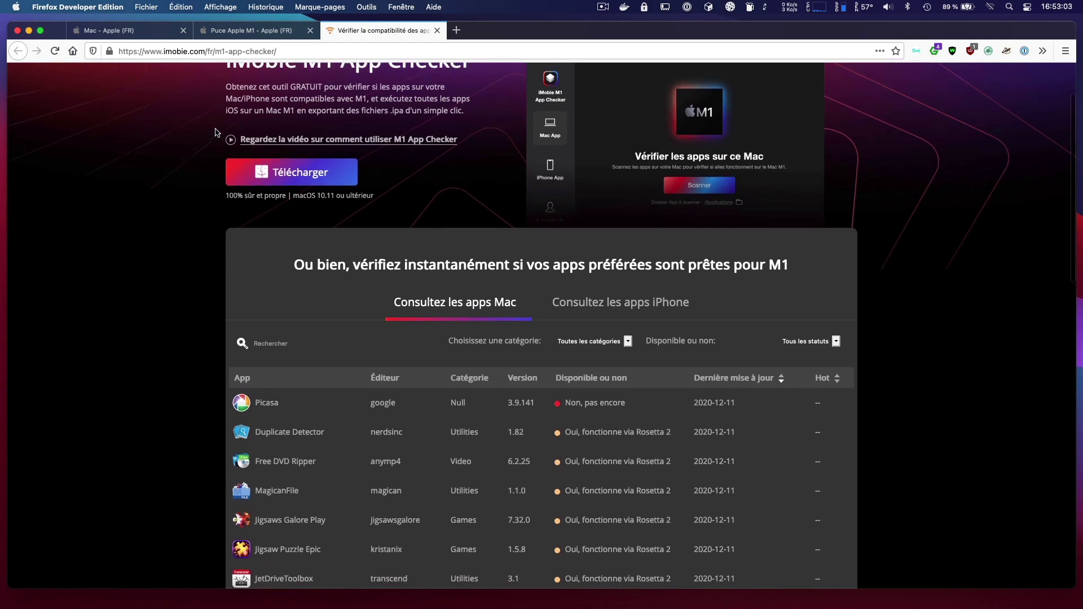
scroll(215, 132, up, 3)
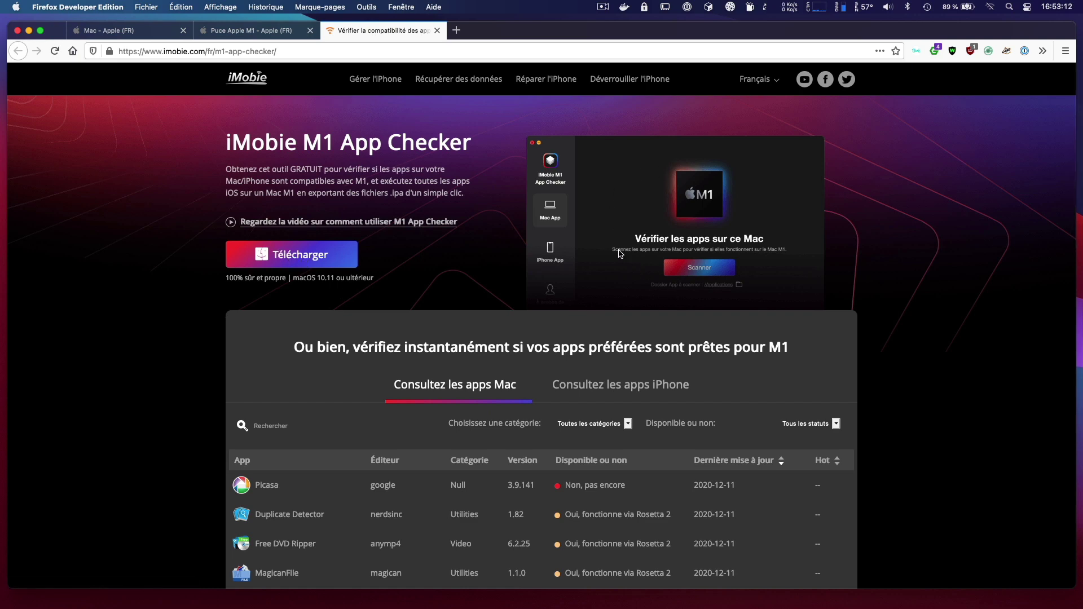
scroll(231, 382, down, 5)
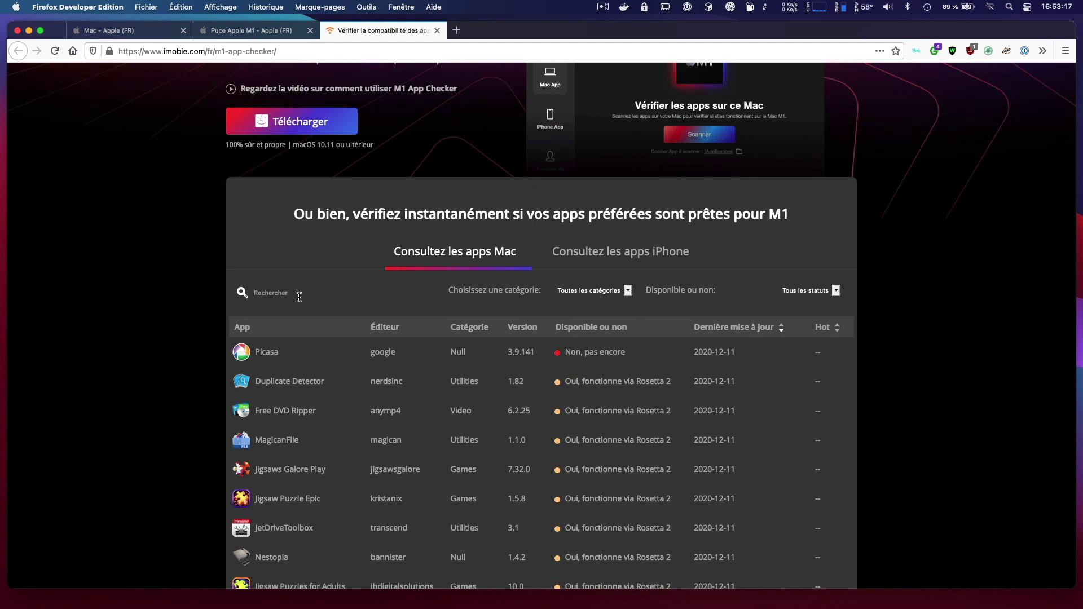
click(593, 291)
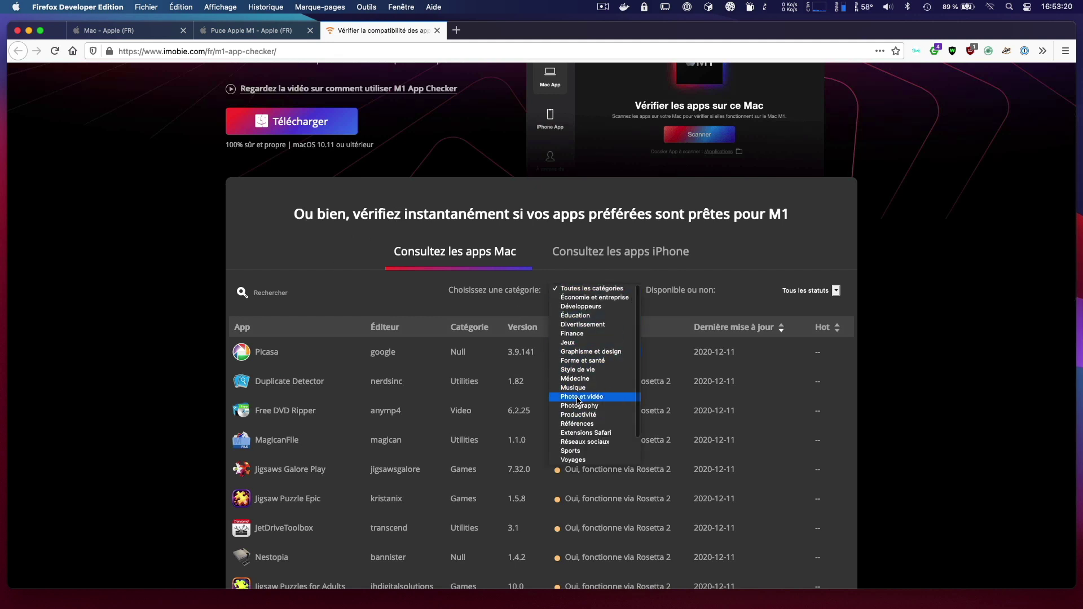
click(272, 346)
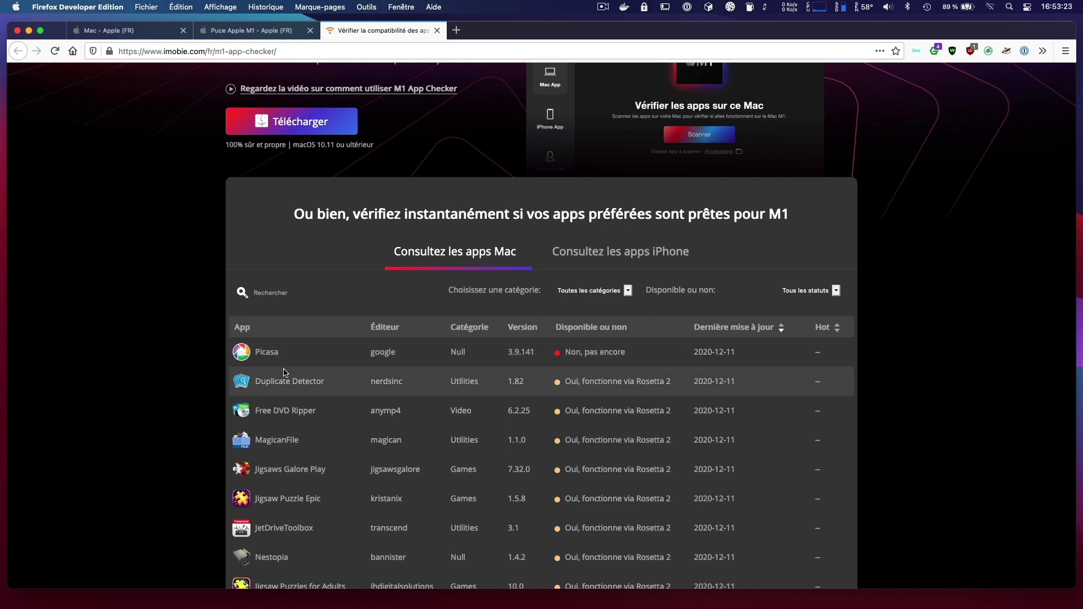
scroll(284, 370, down, 2)
scroll(284, 372, up, 2)
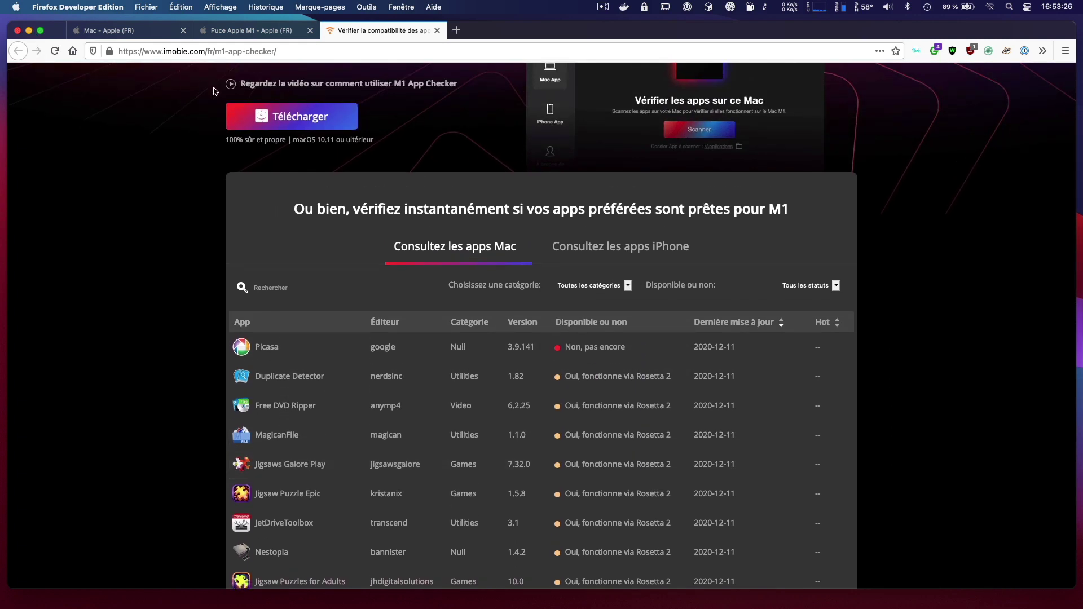
Minimize the browser, switch to the iMobie M1 App Checker app and scan the /Applications folder for M1 compatibility.
click(28, 31)
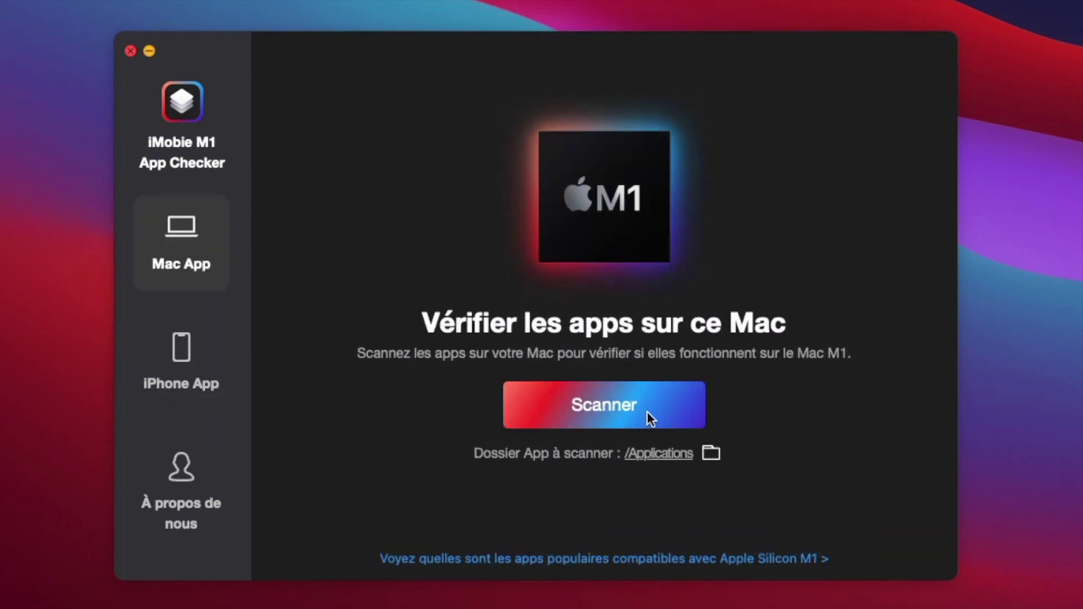
click(620, 405)
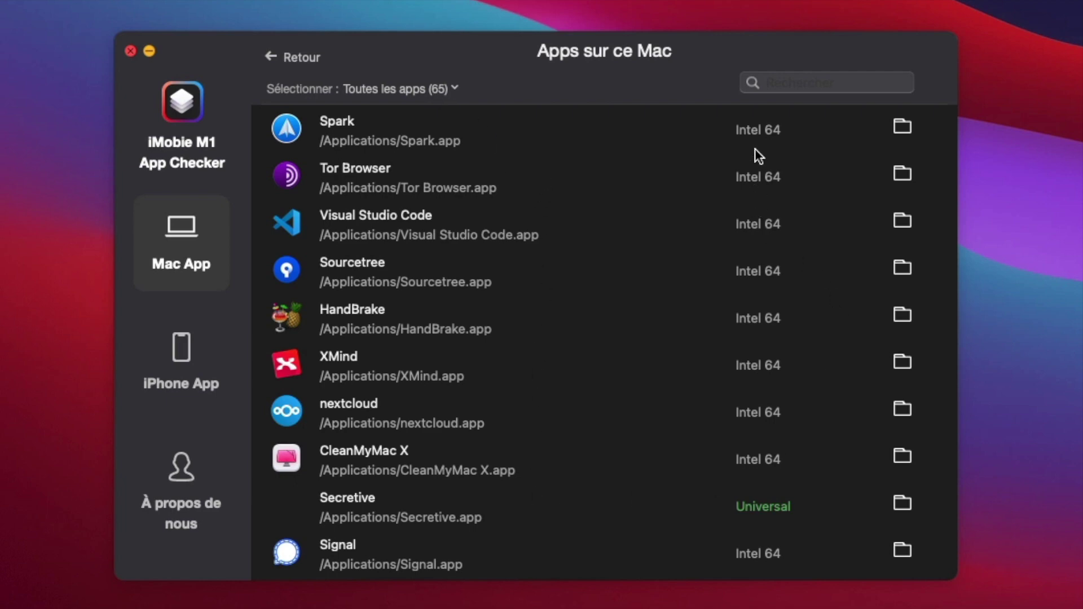
Filter the scanned Mac apps to those not available for M1 Mac, and return to showing all apps.
click(428, 89)
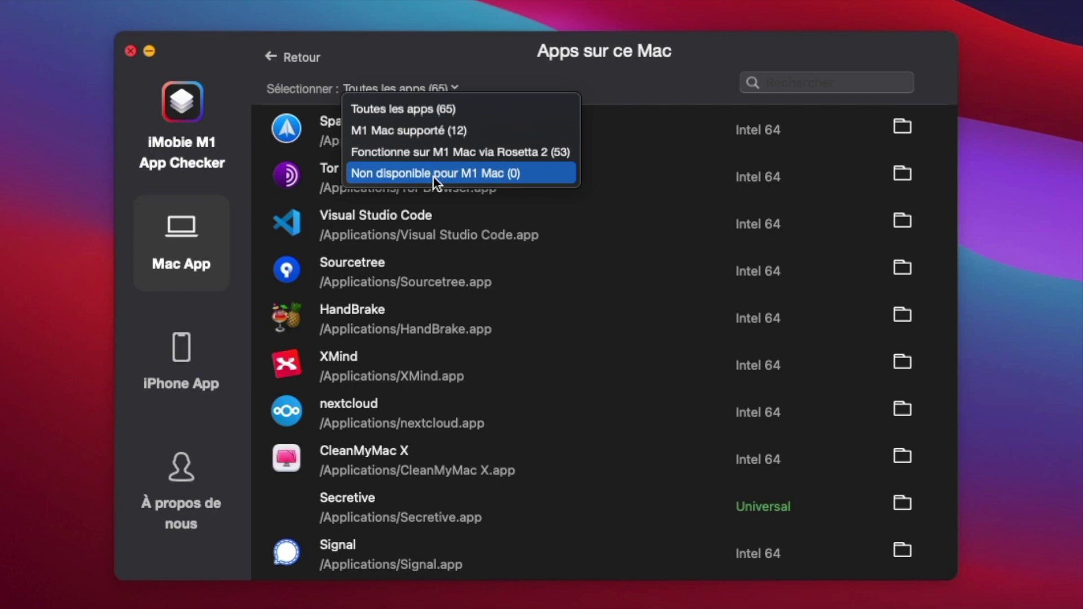
click(500, 176)
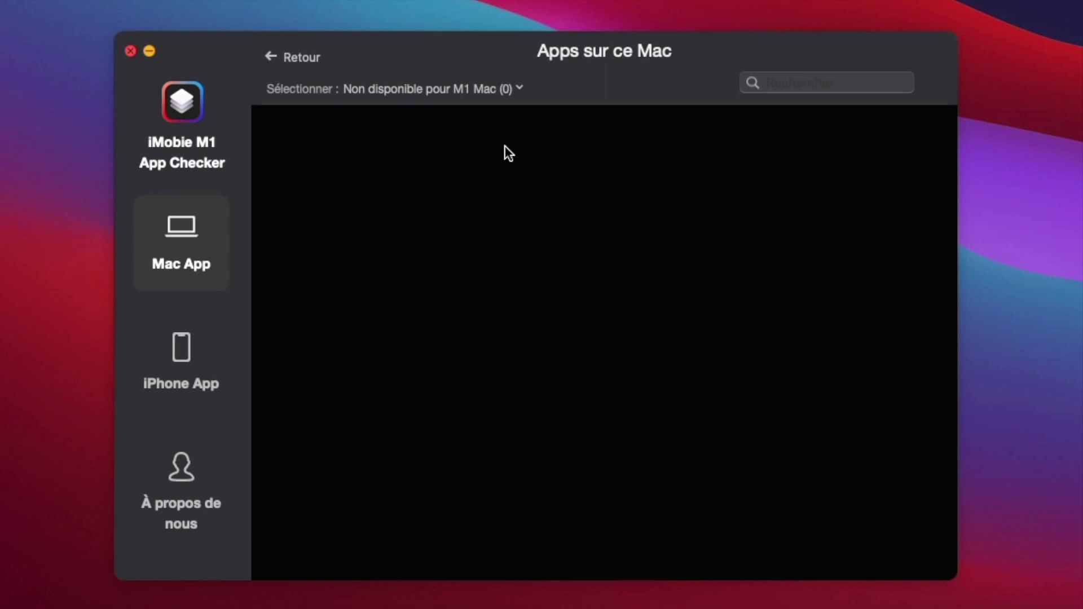
click(486, 90)
click(477, 107)
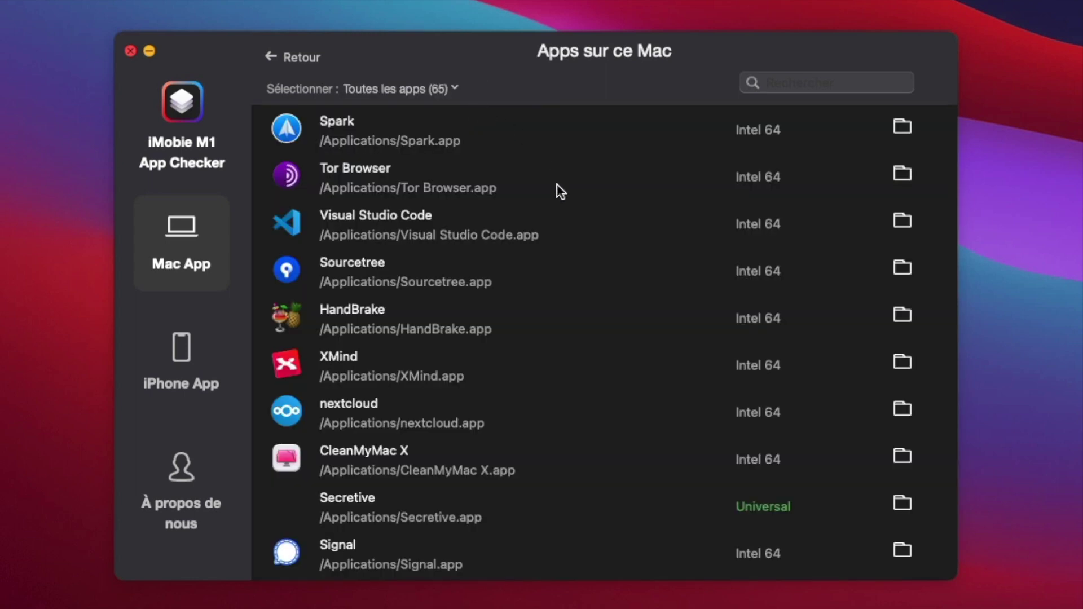
Look through the full list of scanned Mac apps, checking which are Intel 64 and which are Universal.
scroll(790, 380, down, 7)
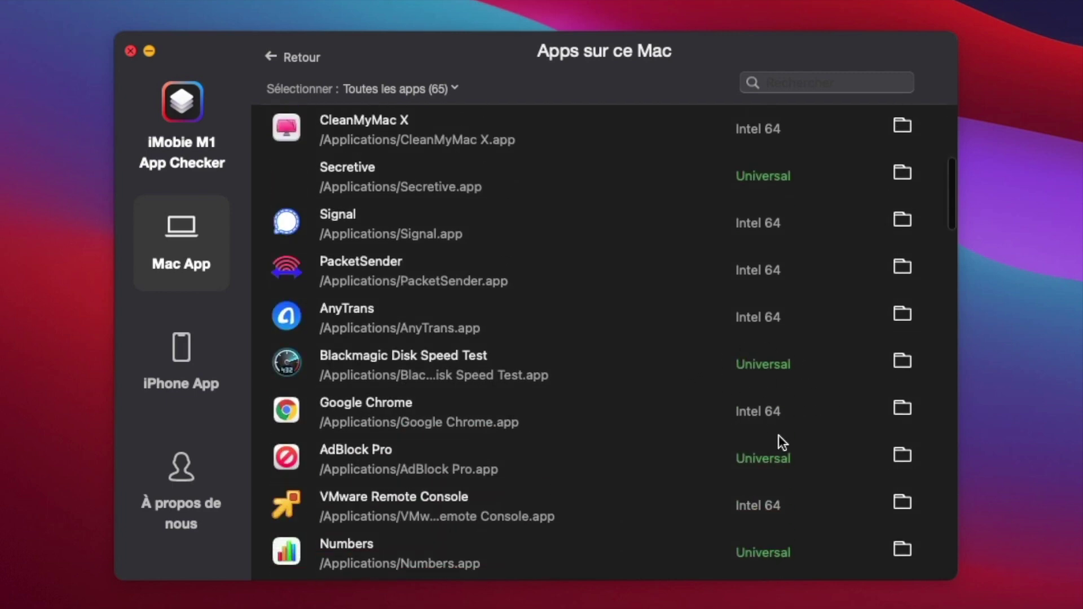
scroll(790, 427, down, 9)
scroll(729, 157, up, 16)
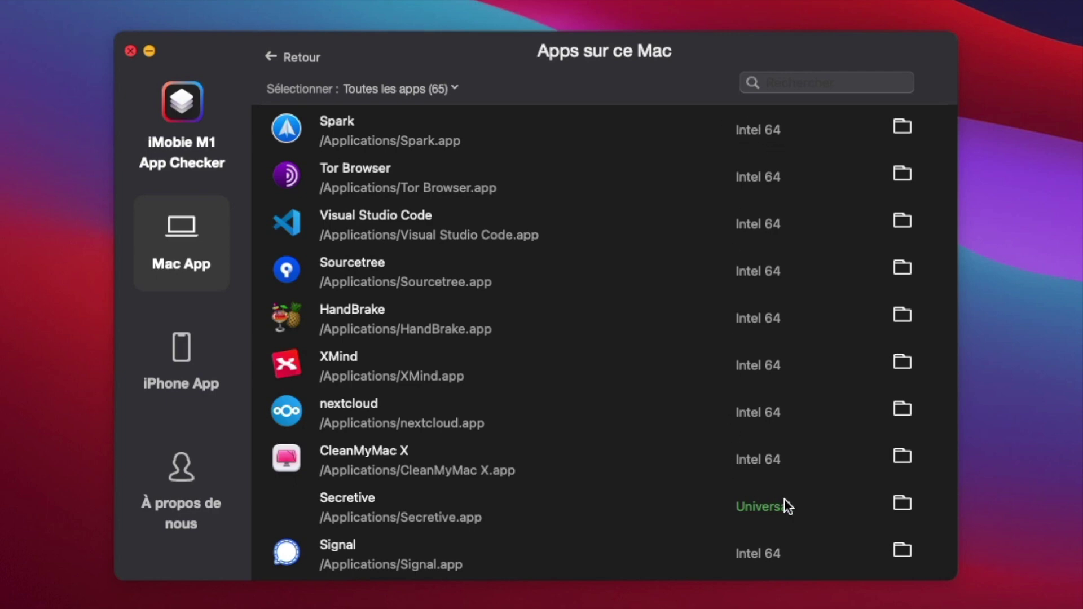
scroll(736, 489, down, 2)
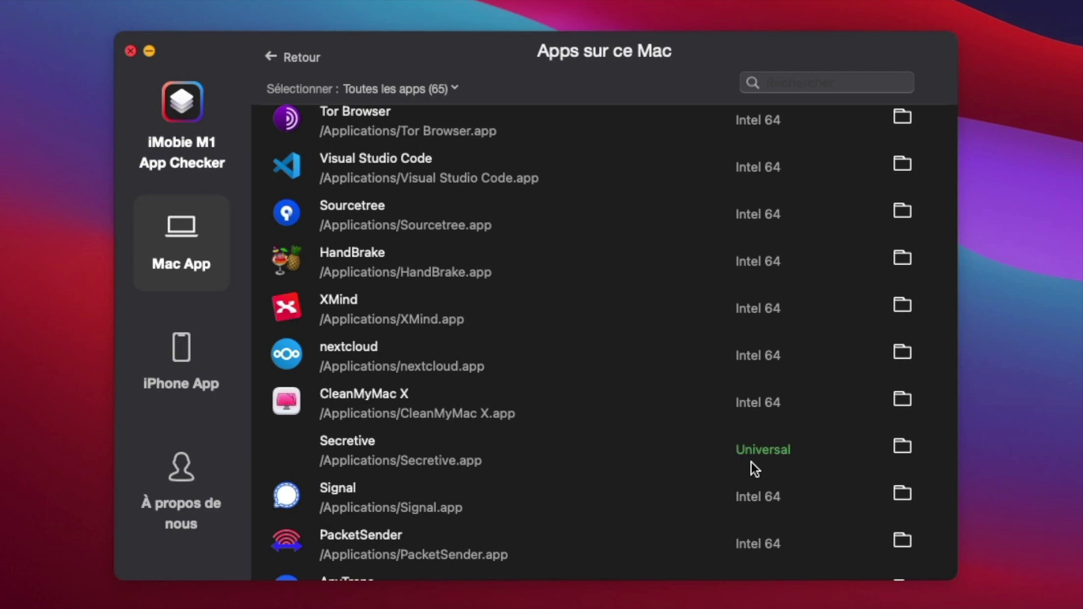
scroll(746, 439, down, 3)
scroll(745, 439, up, 5)
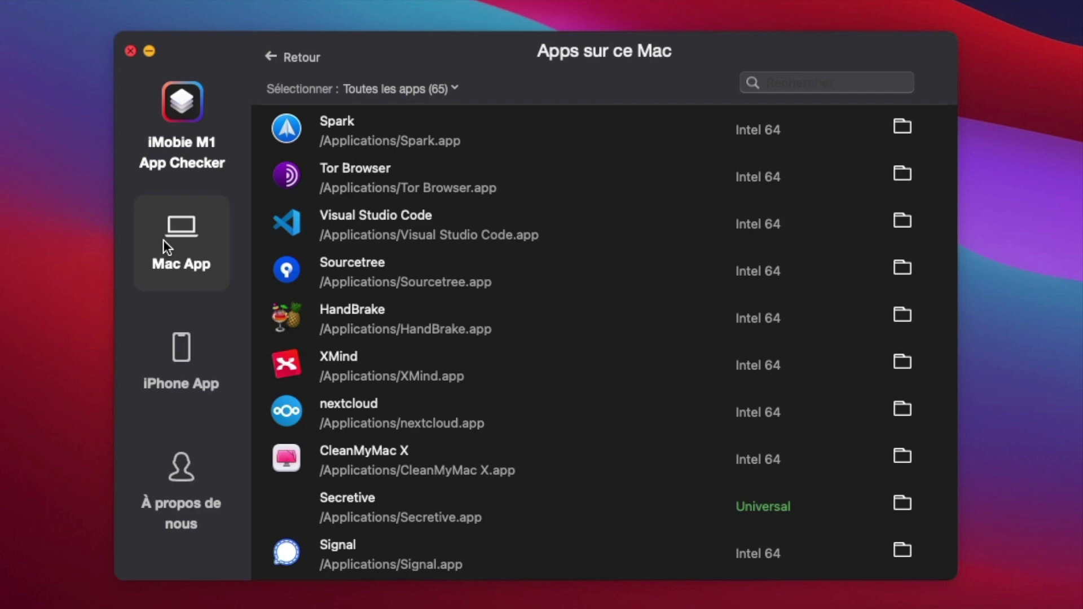
Search the iPhone/iPad apps for YouTube and set the region of the results to France.
click(170, 359)
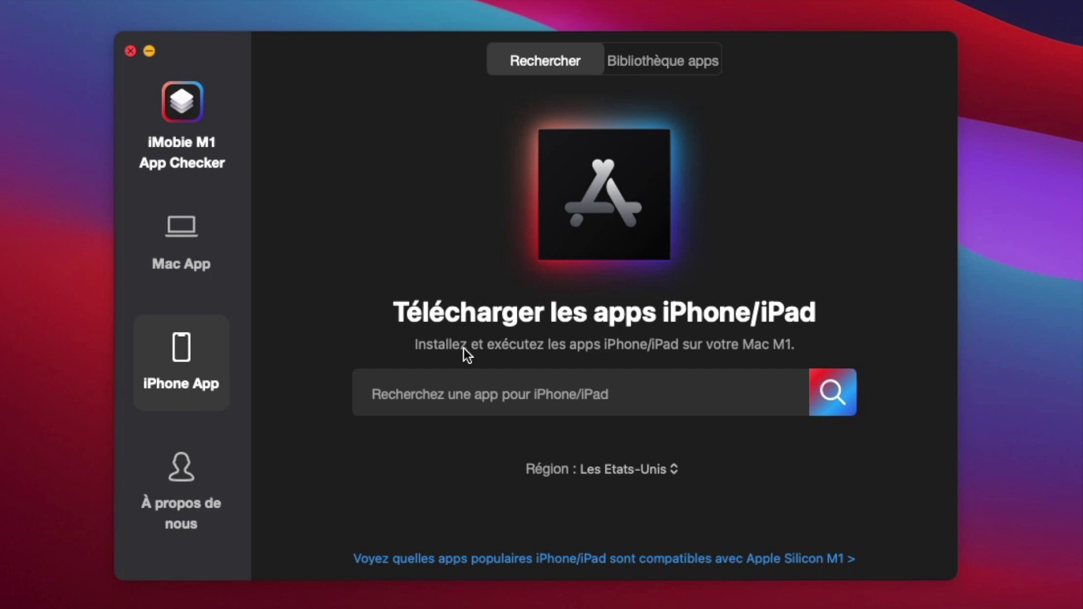
click(470, 384)
text(Youtu)
key(Return)
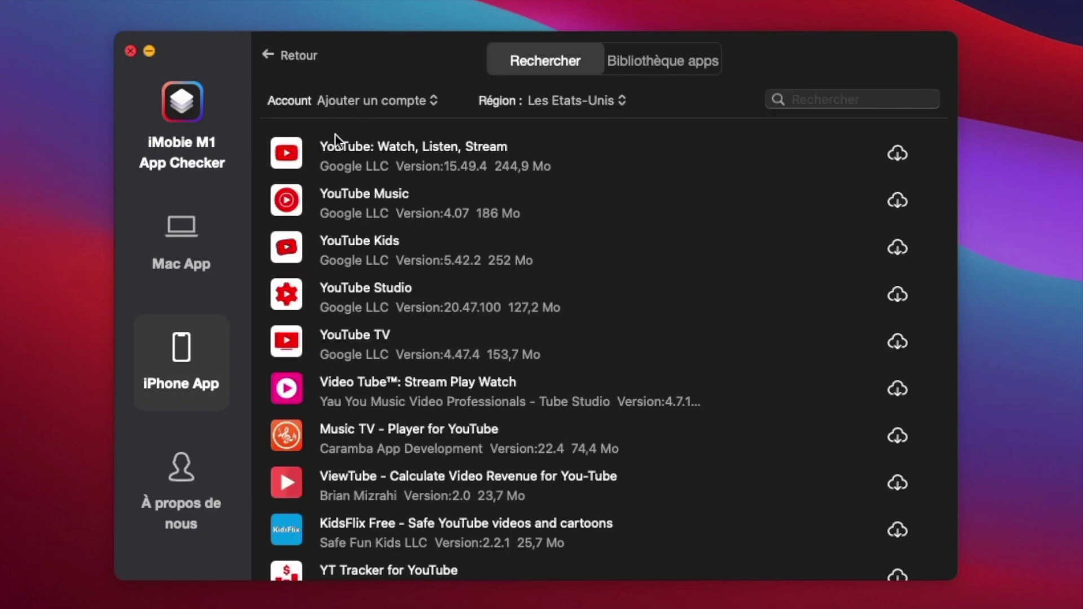
click(560, 97)
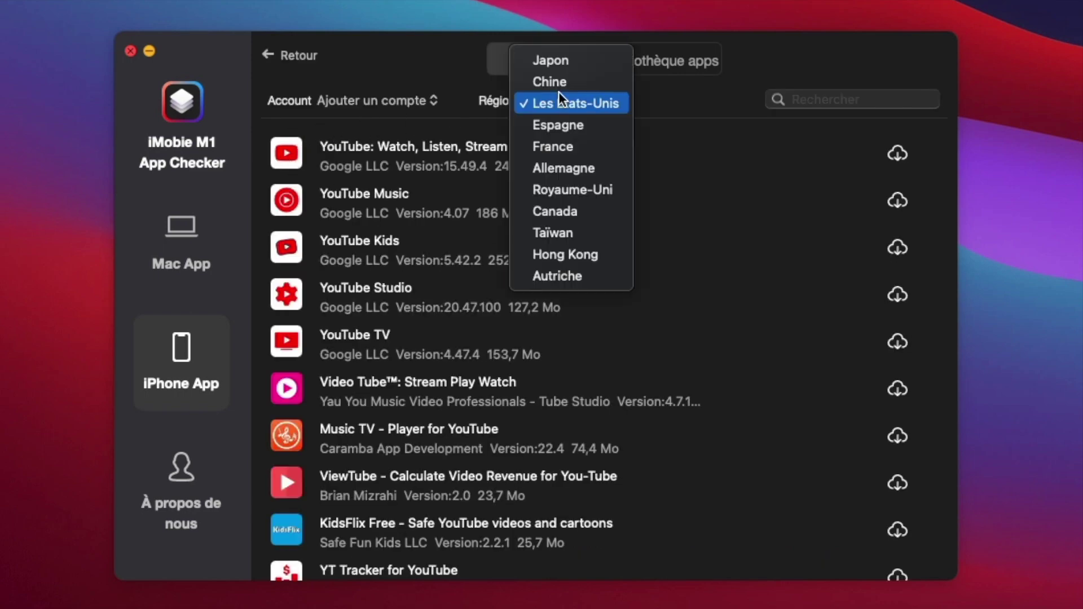
click(566, 141)
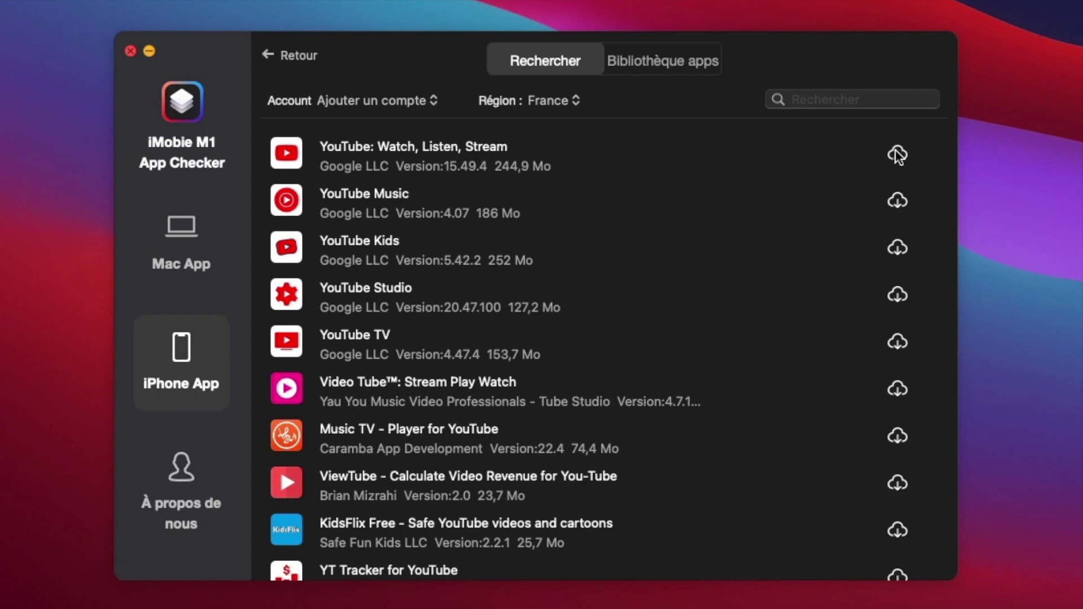